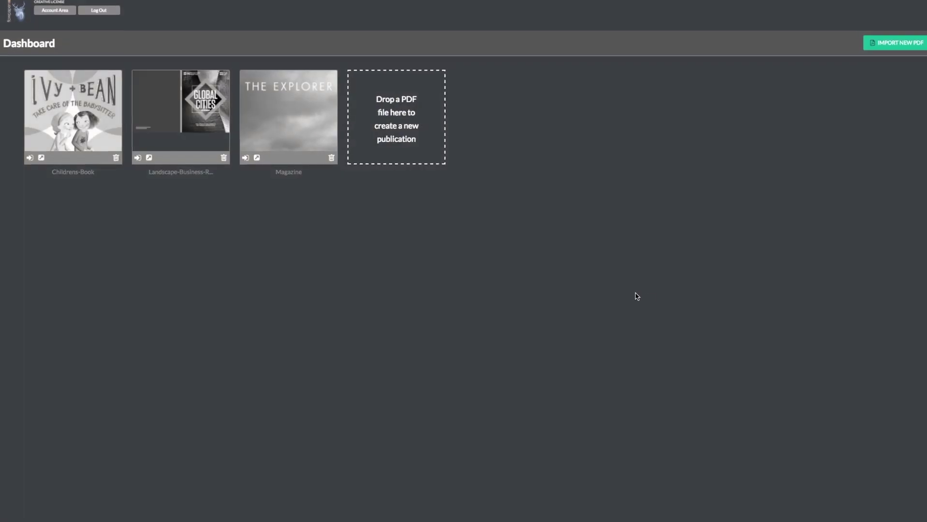
- Open the Magazine publication and flip forward two spreads
left_click(297, 116)
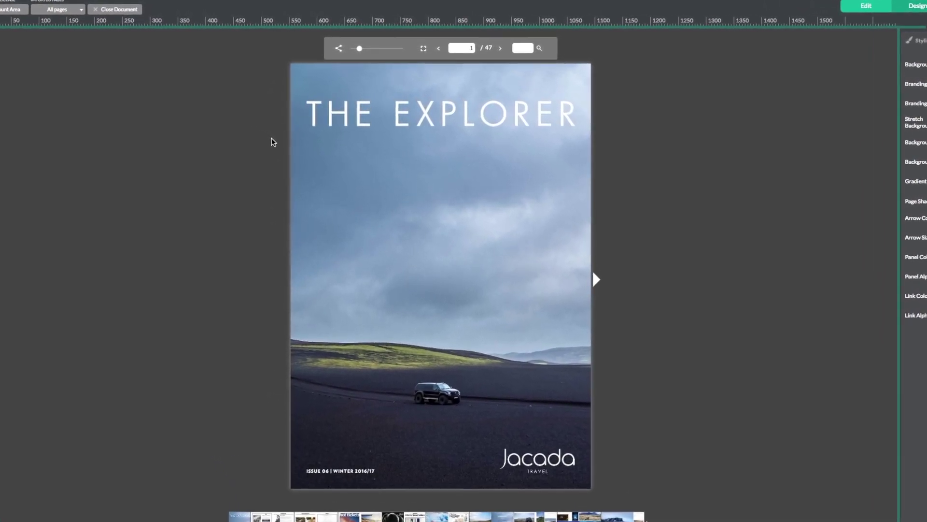
left_click(615, 302)
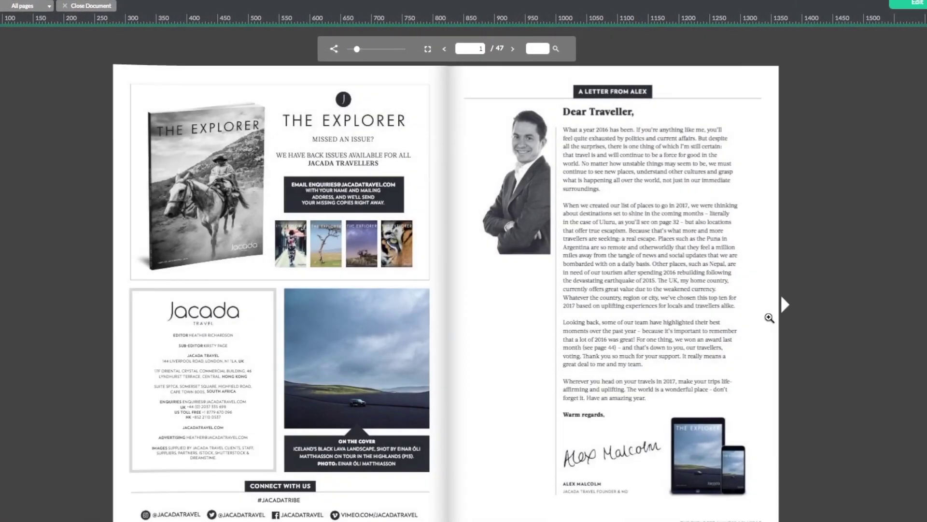
left_click(801, 313)
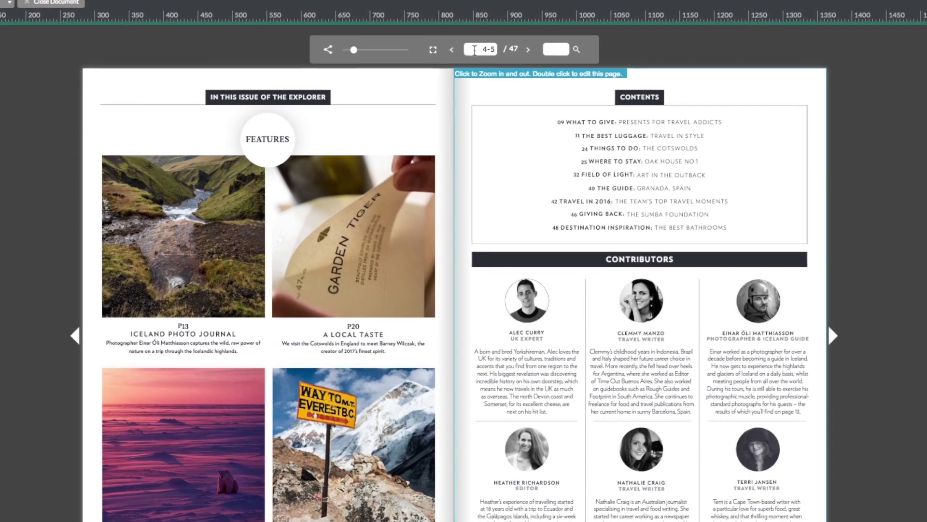
- Jump to page 14 and open it in the page editor
left_click(483, 44)
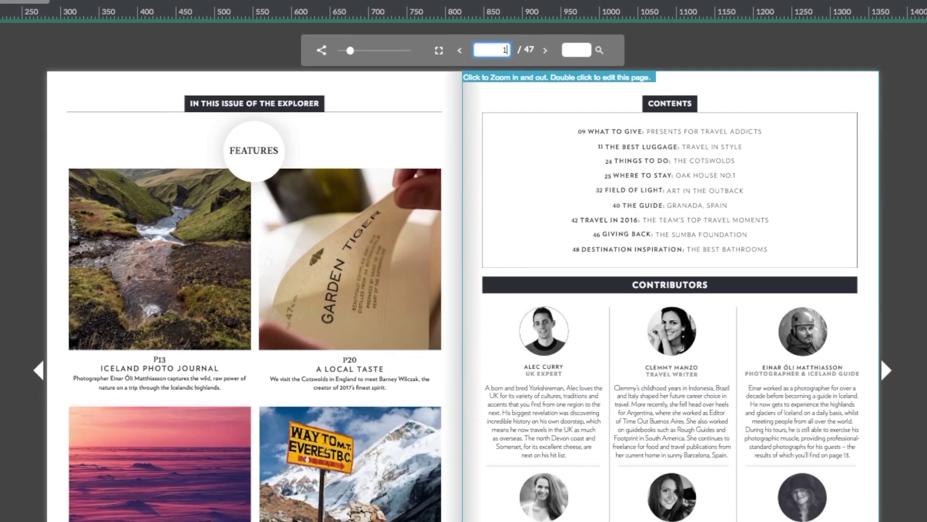
type("14")
key("Return")
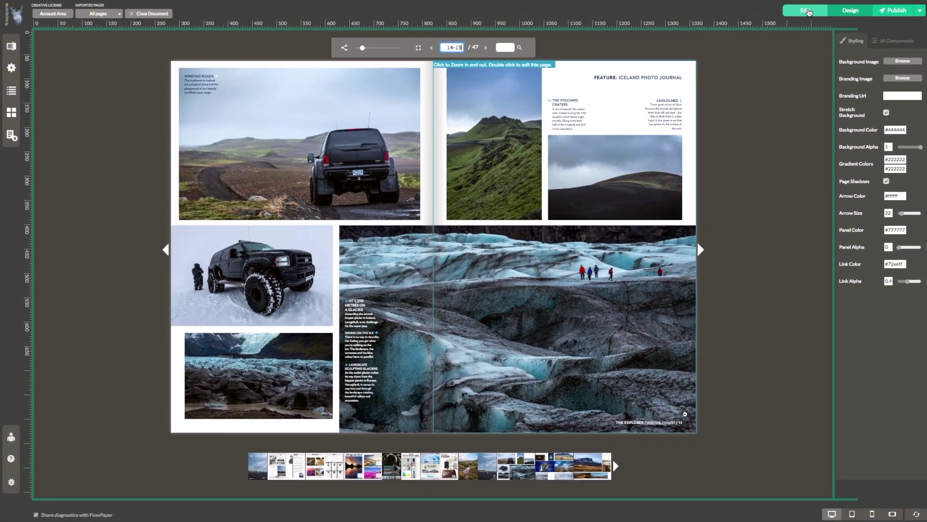
left_click(807, 11)
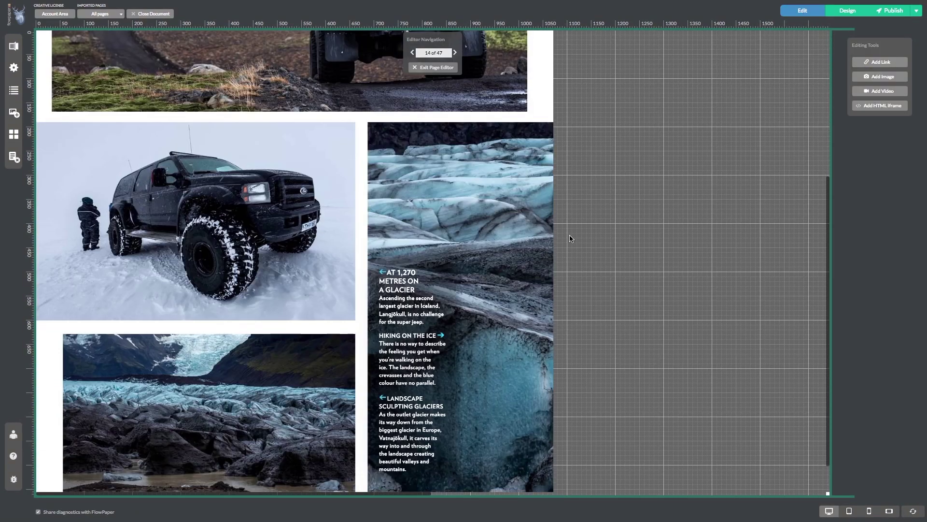
- Start a new video on page 14, embedded from an online service
scroll(571, 237, "down", 1)
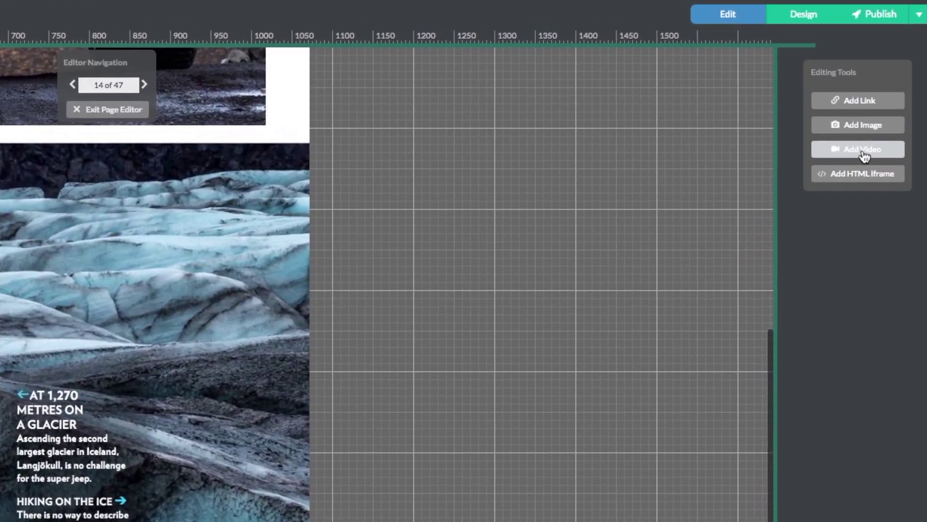
left_click(863, 152)
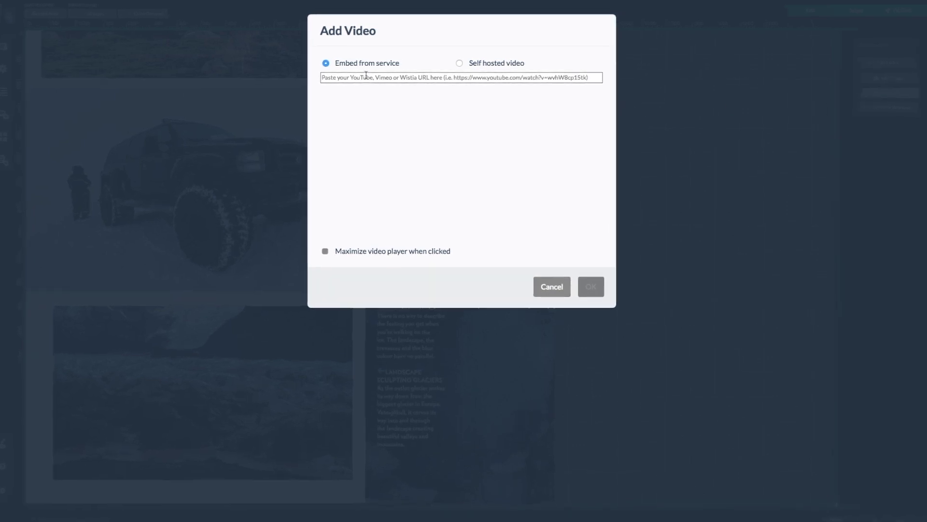
left_click(459, 64)
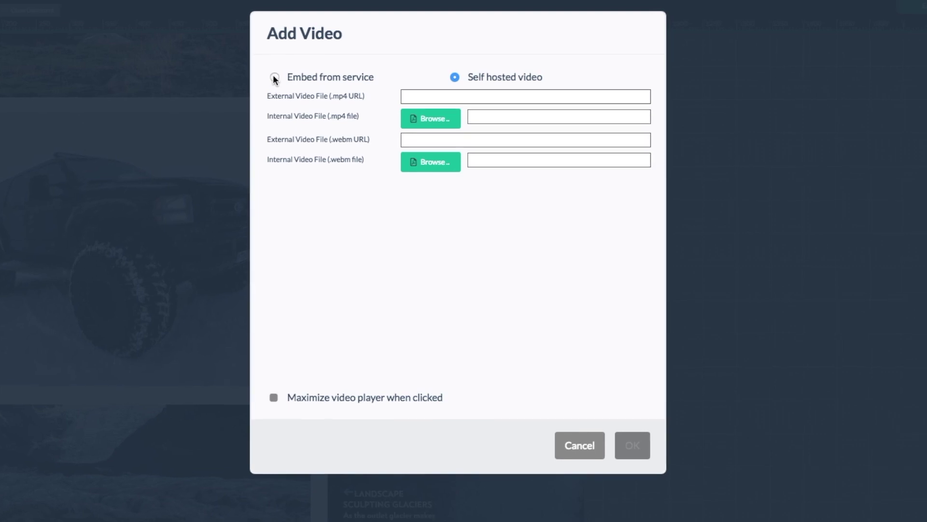
left_click(274, 78)
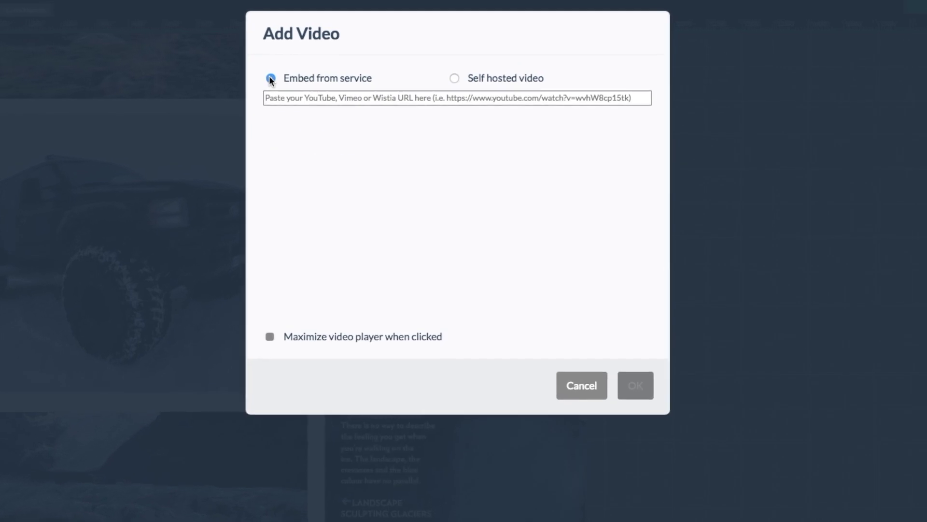
left_click(267, 101)
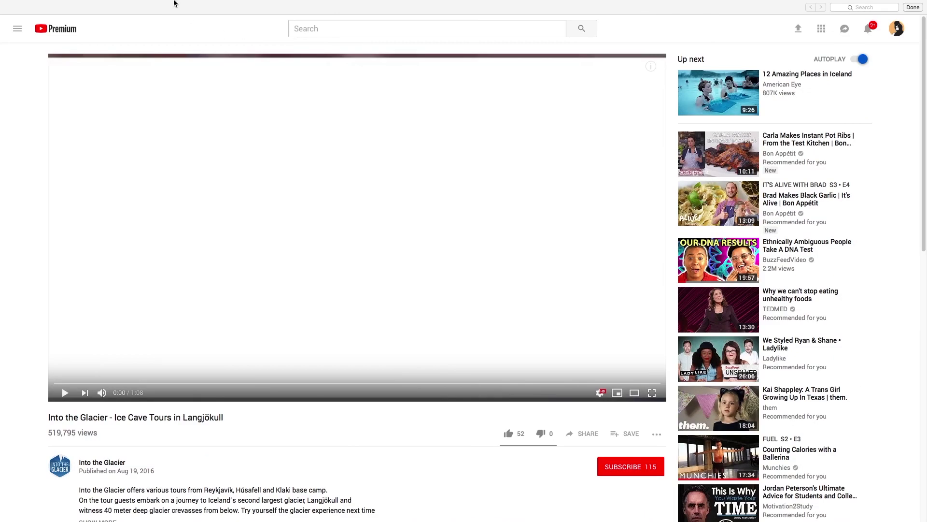
- Paste the Into the Glacier YouTube address from Safari as the video URL
left_click(178, 16)
key("super+c")
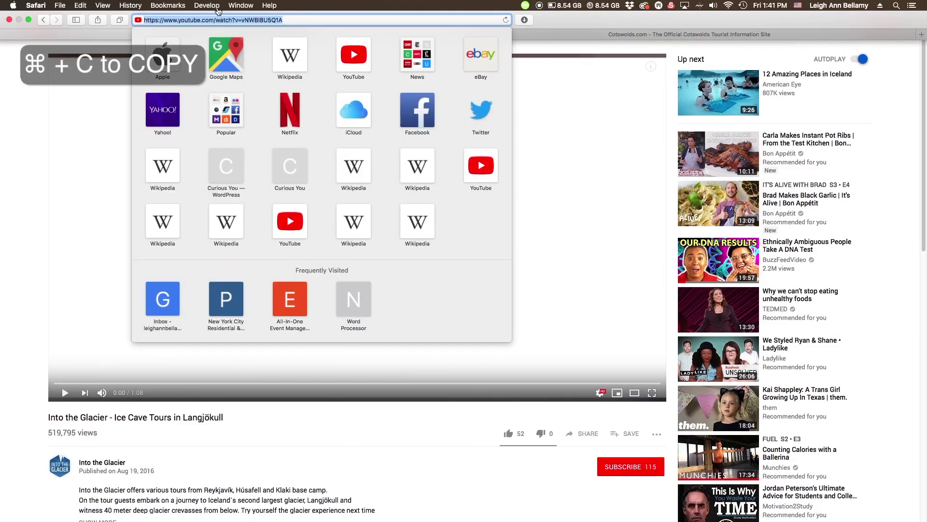
key("ctrl+Left")
key("super+v")
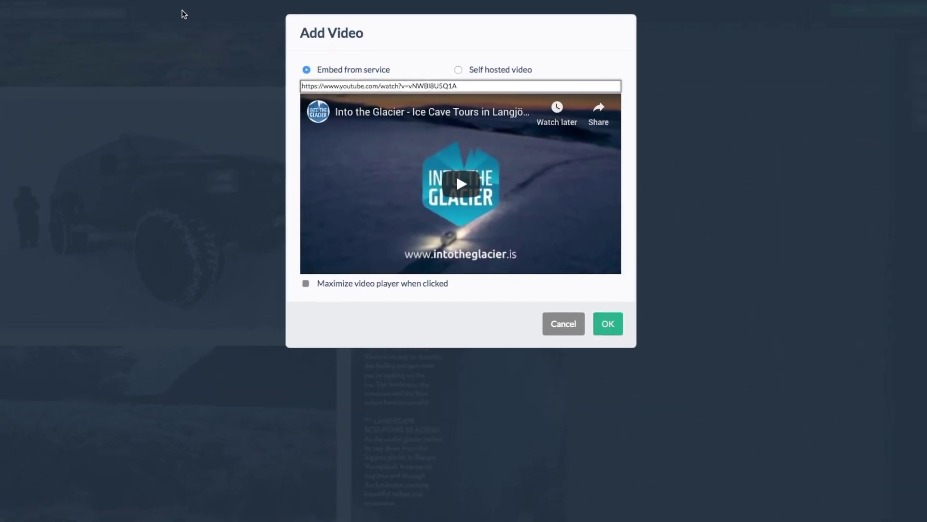
- Confirm the Into the Glacier video and place it over the lower glacier photo
left_click(613, 335)
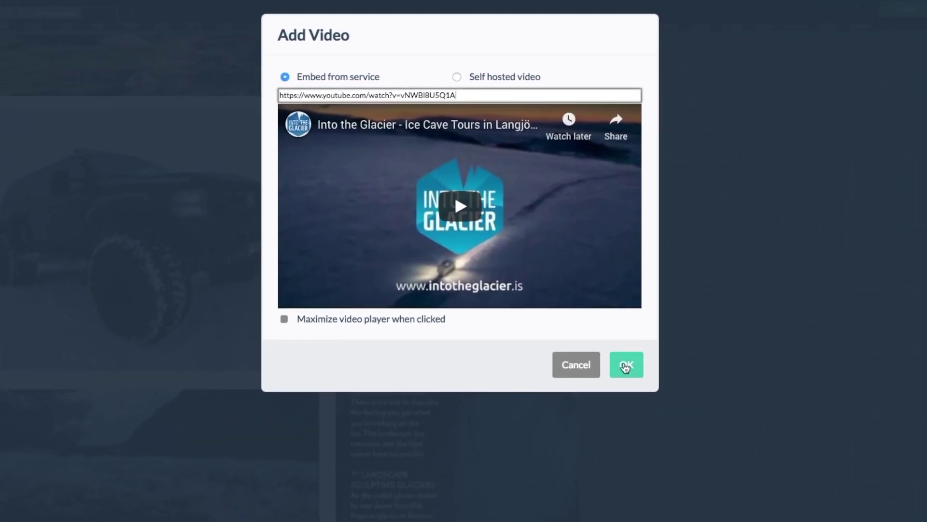
left_click(626, 363)
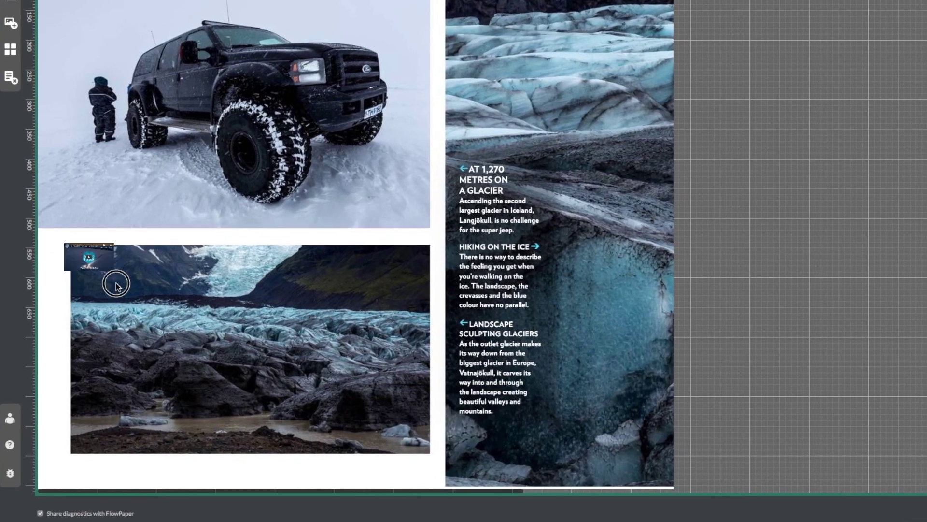
left_click_drag(62, 251, 425, 455)
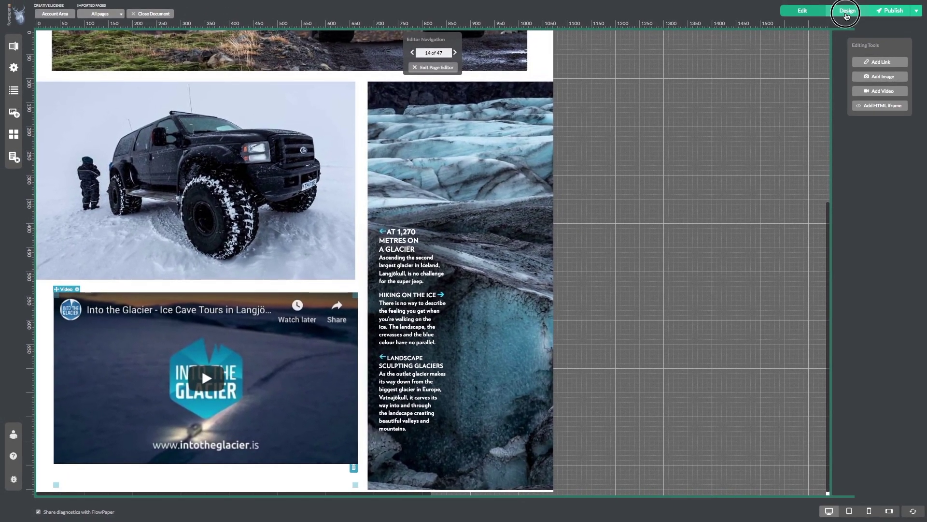
left_click(846, 11)
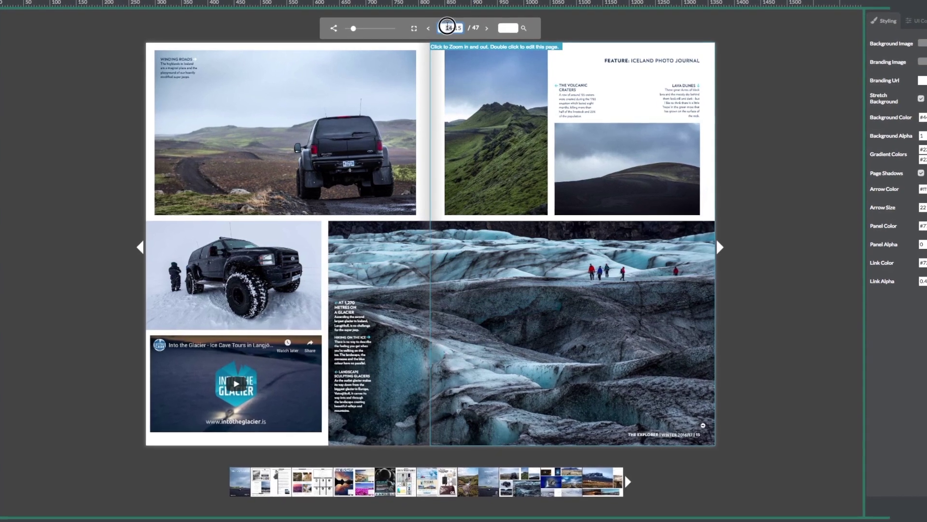
type("20-21")
- Jump to the 20–21 spread with the 'A Local Taste' feature
key("Return")
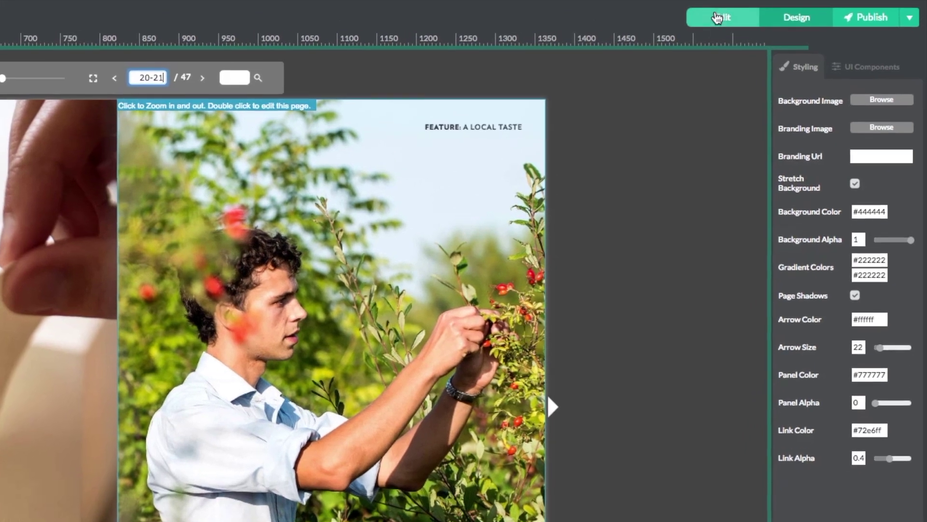
- Open page 20 in the page editor and start a new web link
left_click(718, 18)
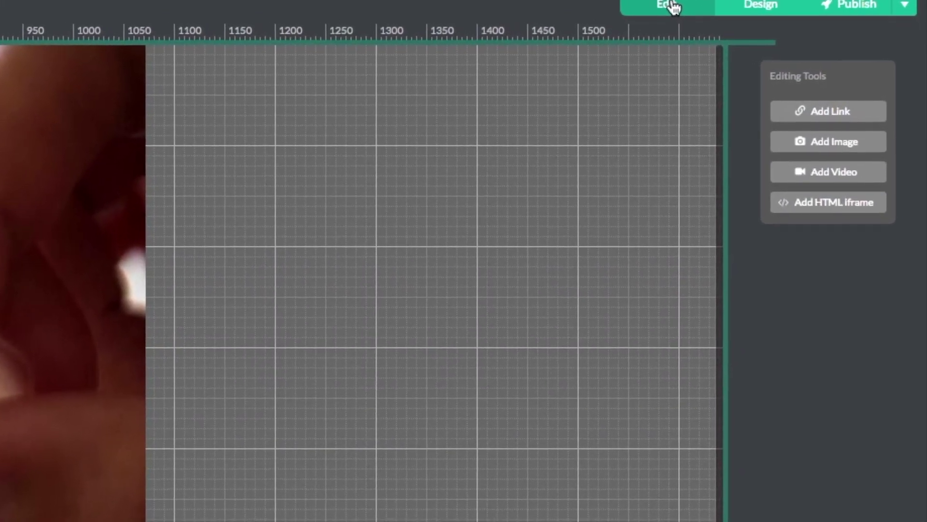
left_click(800, 117)
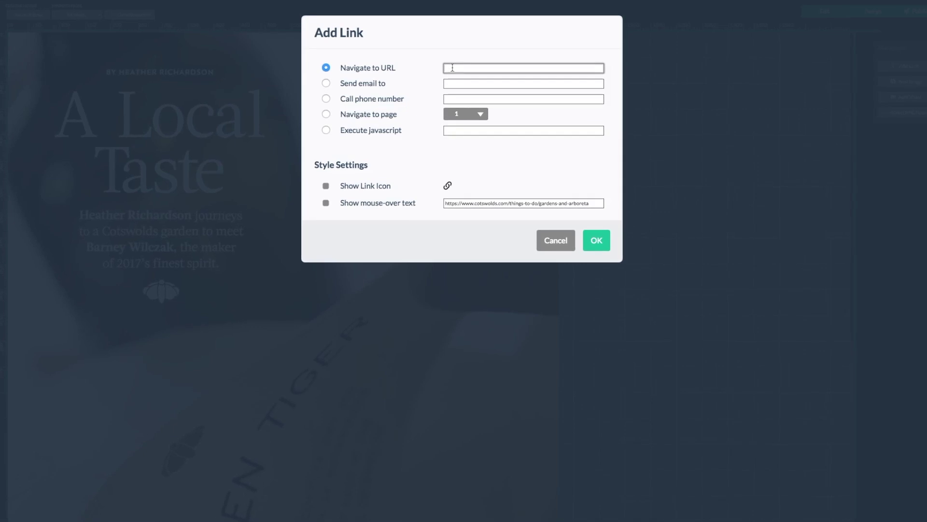
key("Return")
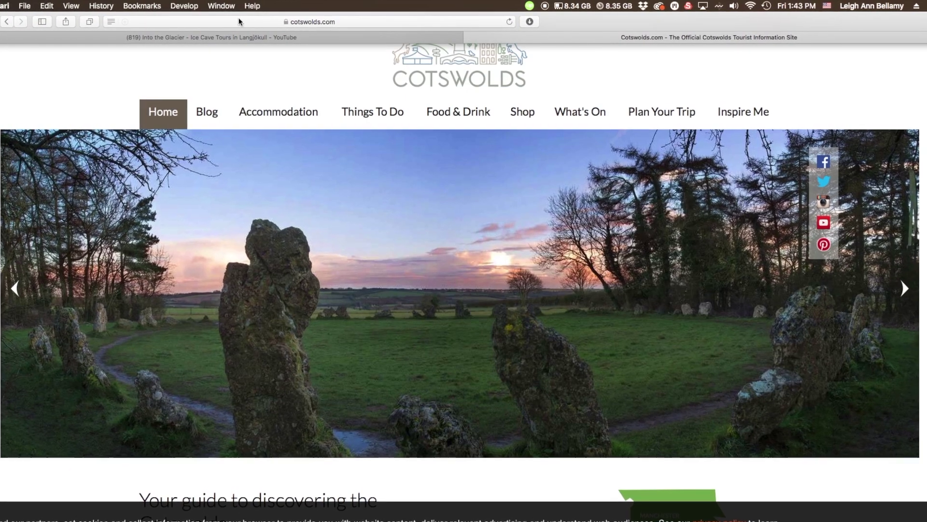
left_click(239, 22)
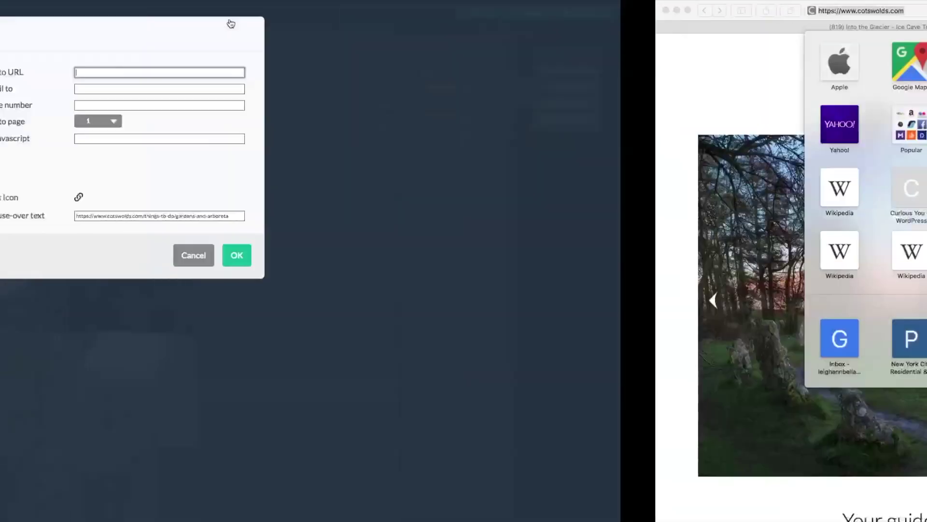
key("super+v")
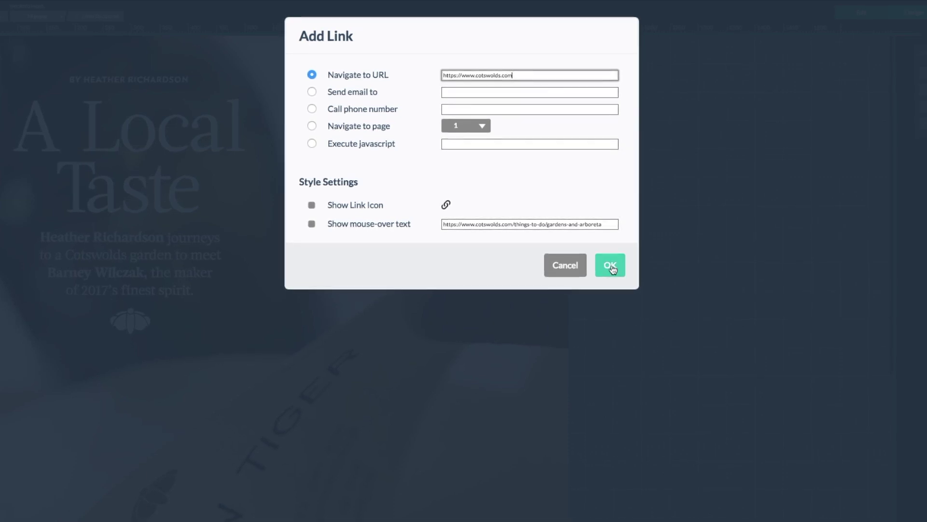
left_click(611, 266)
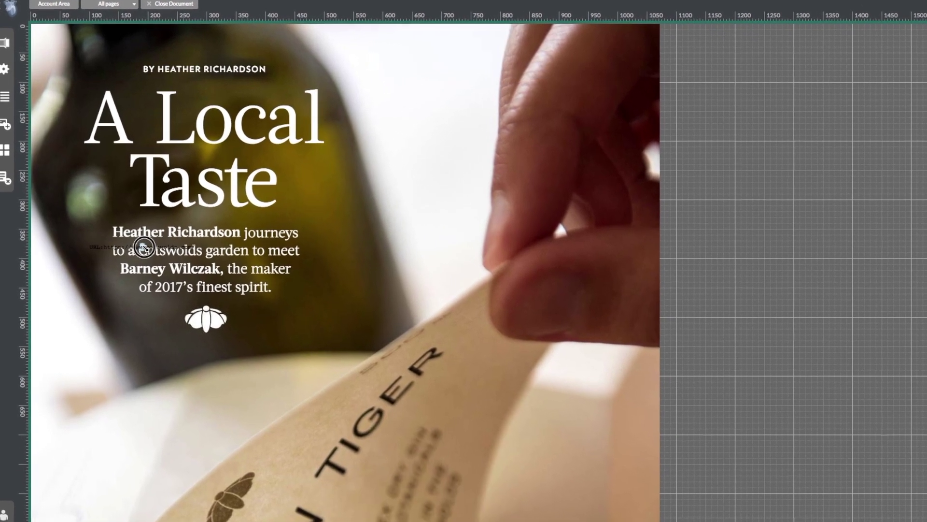
- Draw the cotswolds.com link box over 'Cotswolds garden' and verify it
left_click_drag(133, 239, 258, 282)
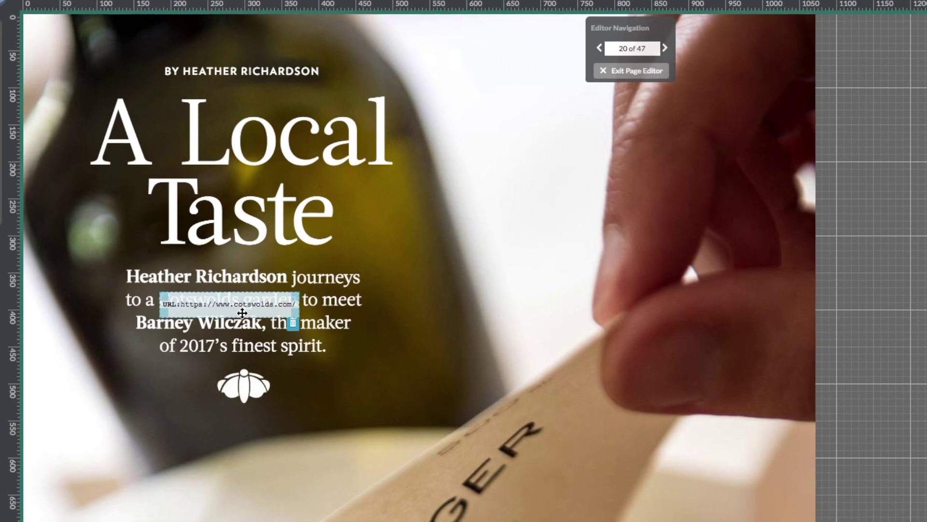
left_click(243, 315)
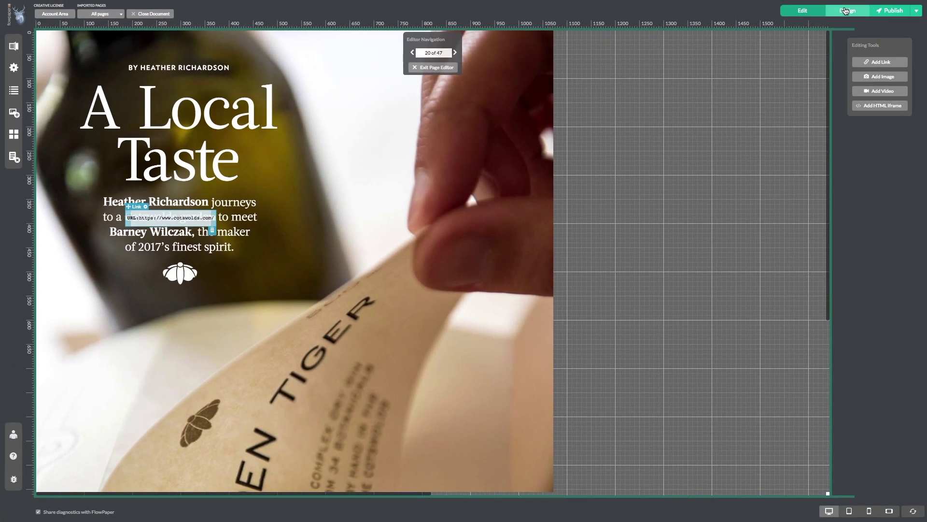
left_click(845, 11)
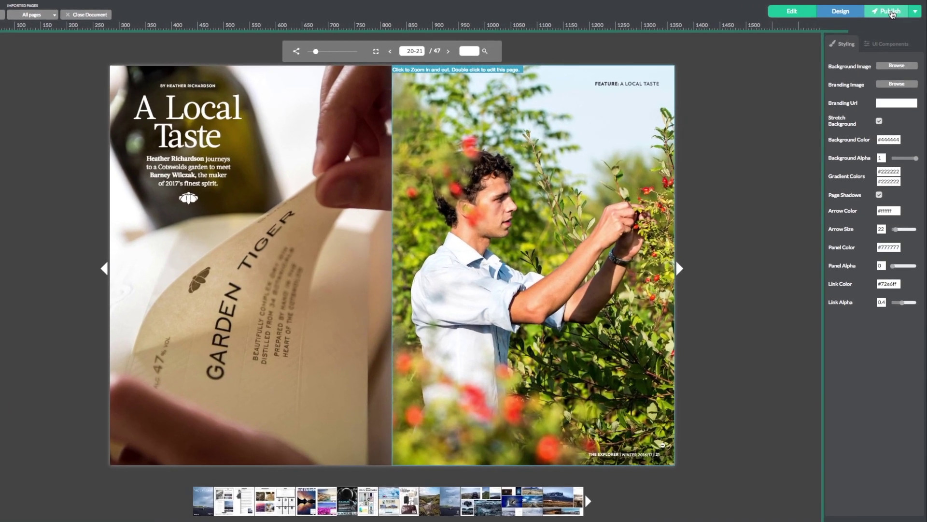
left_click(888, 9)
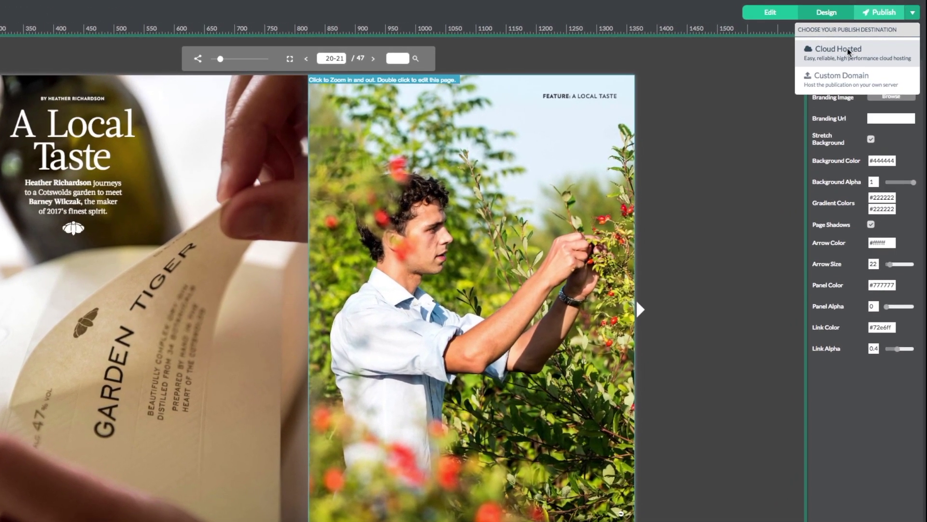
- Choose Cloud Hosted, view the magazine in the browser and turn past the cover
left_click(848, 50)
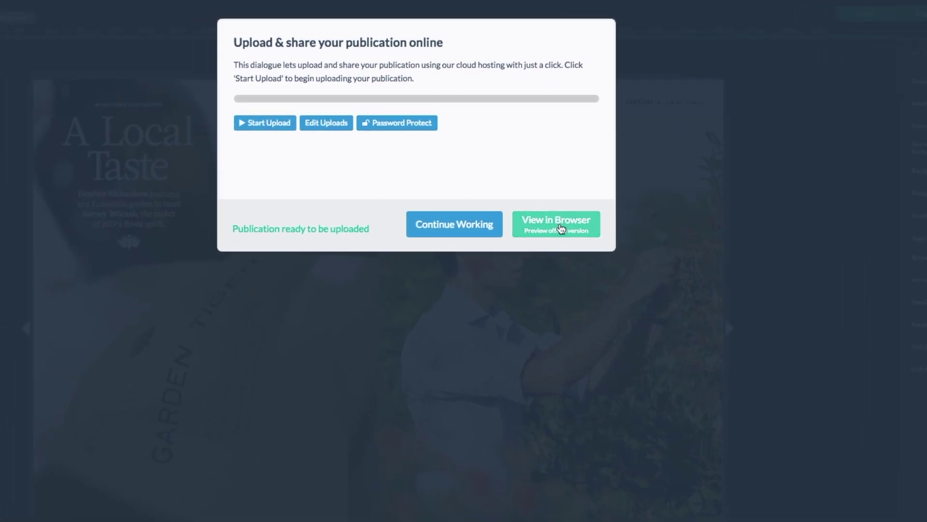
left_click(561, 227)
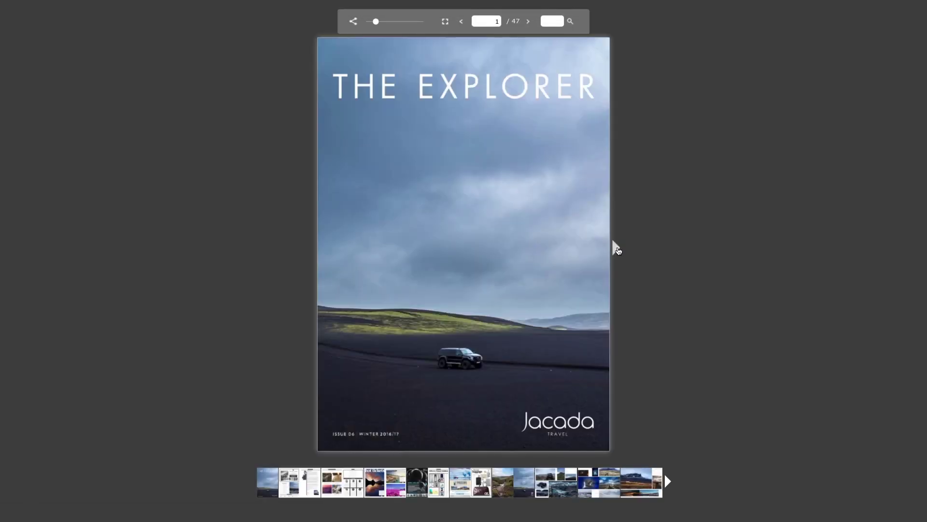
left_click(616, 245)
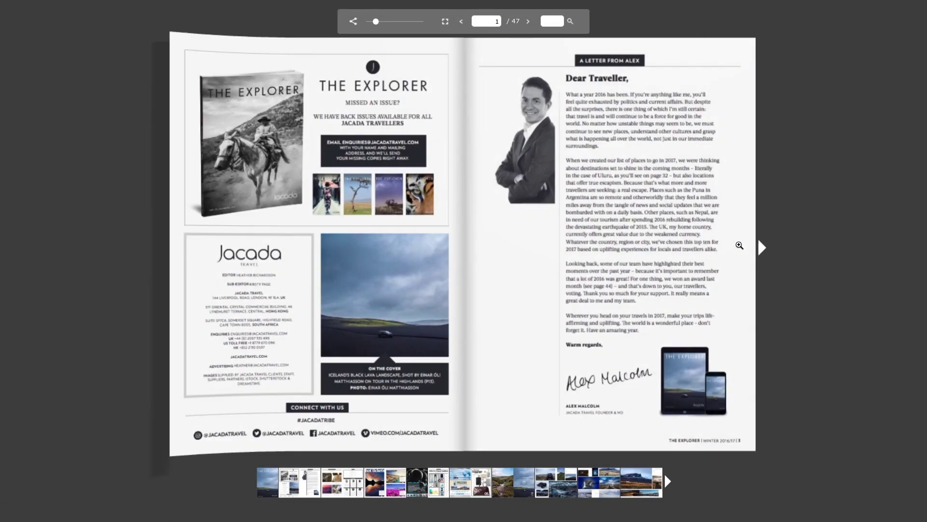
- Play the YouTube video on page 14, then follow page 20's 'Cotswolds garden' link
type("4")
key("Return")
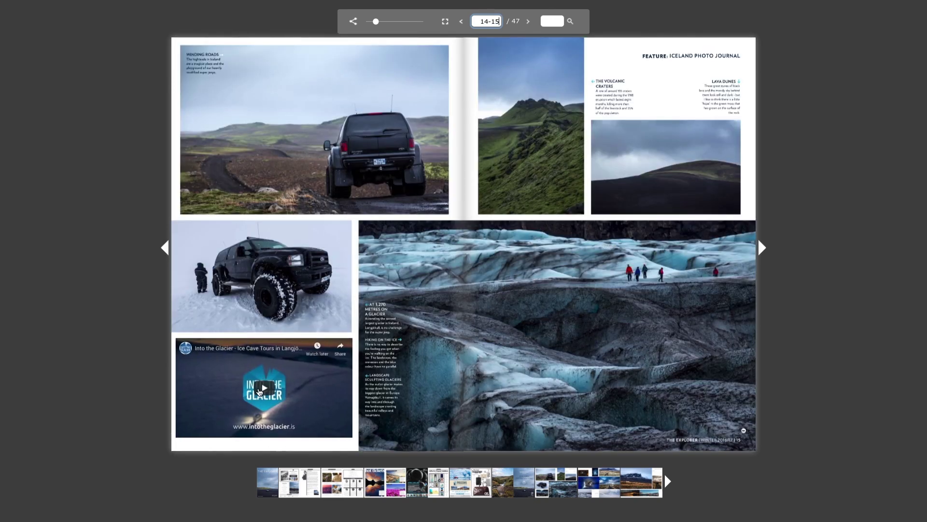
left_click(259, 386)
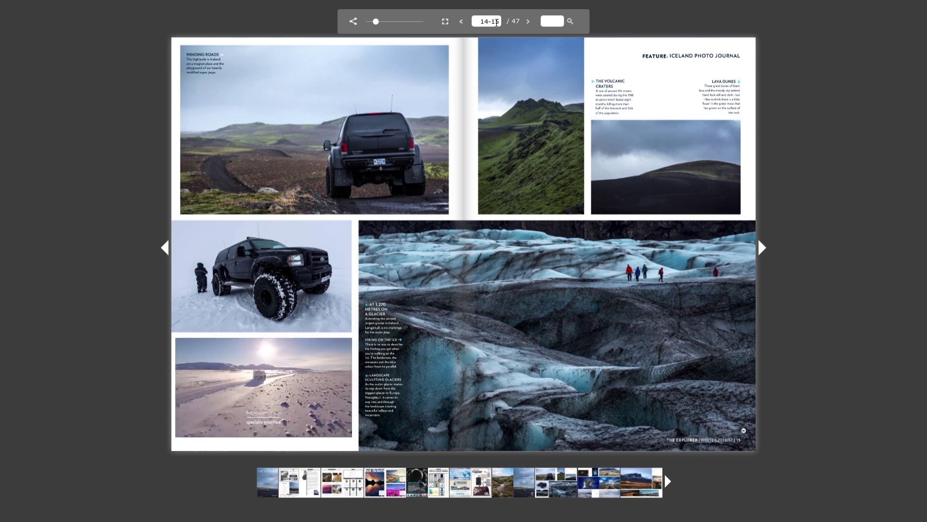
type("20")
key("Return")
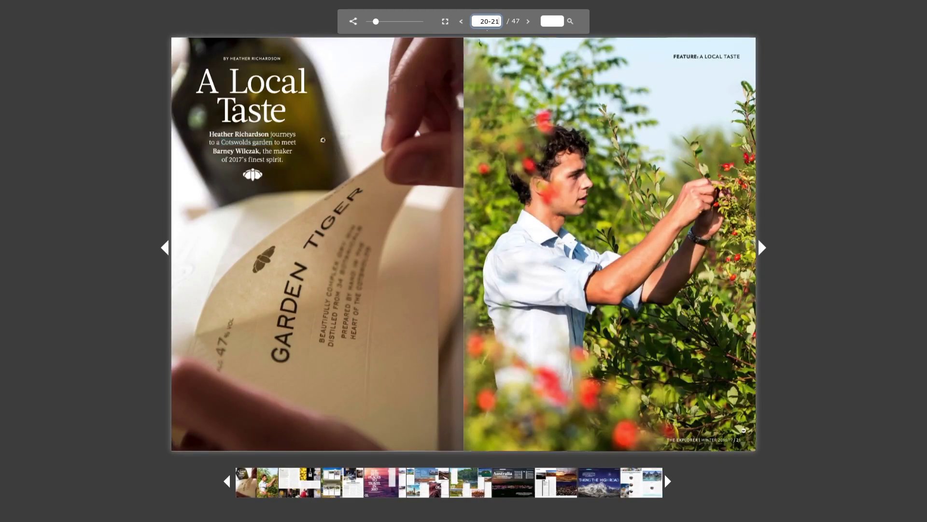
left_click(248, 144)
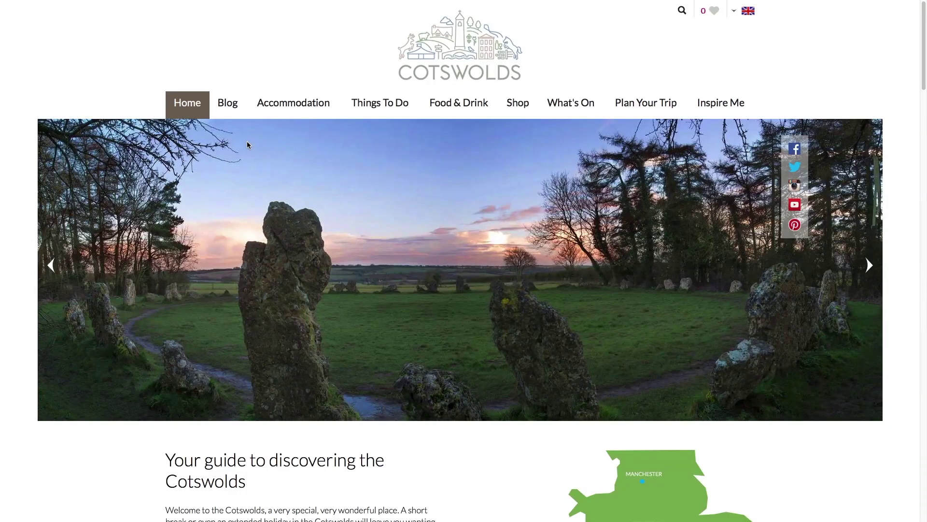
- Scroll down the Cotswolds home page to its featured articles
scroll(511, 241, "down", 1)
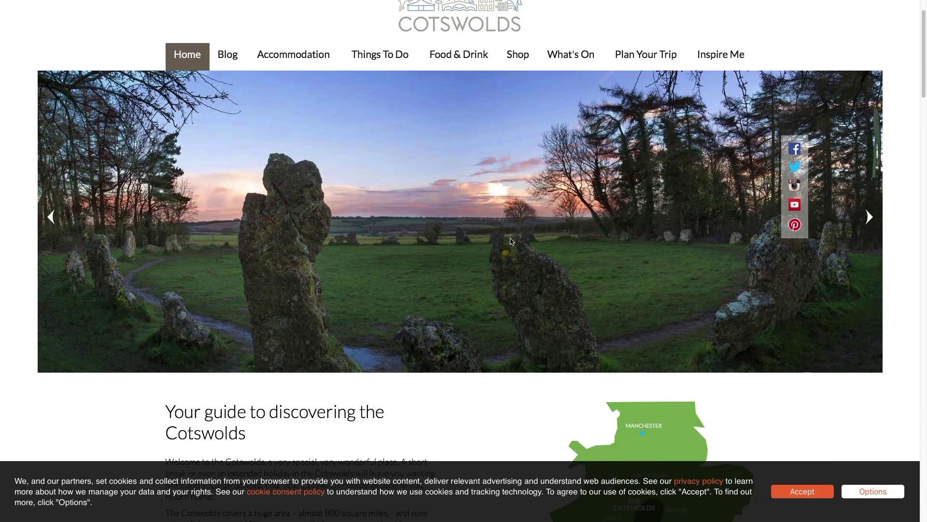
scroll(511, 242, "down", 8)
scroll(511, 242, "down", 5)
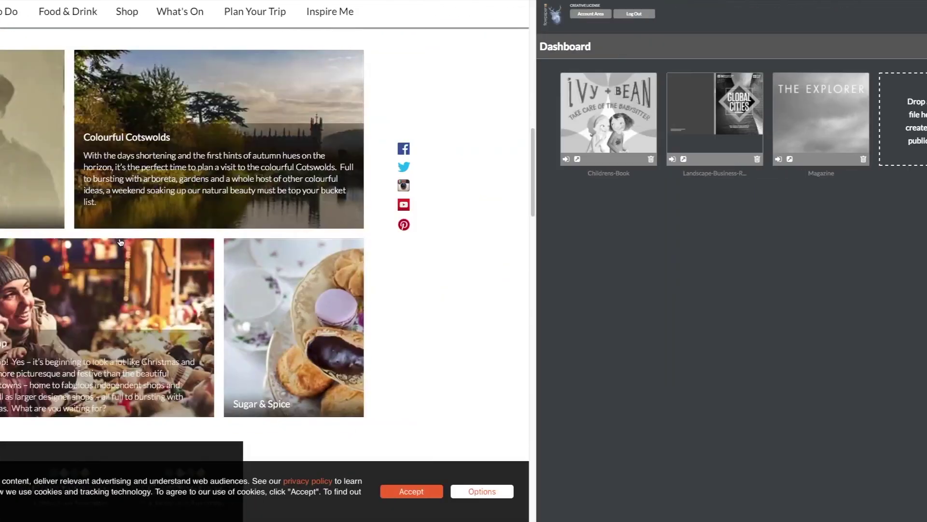